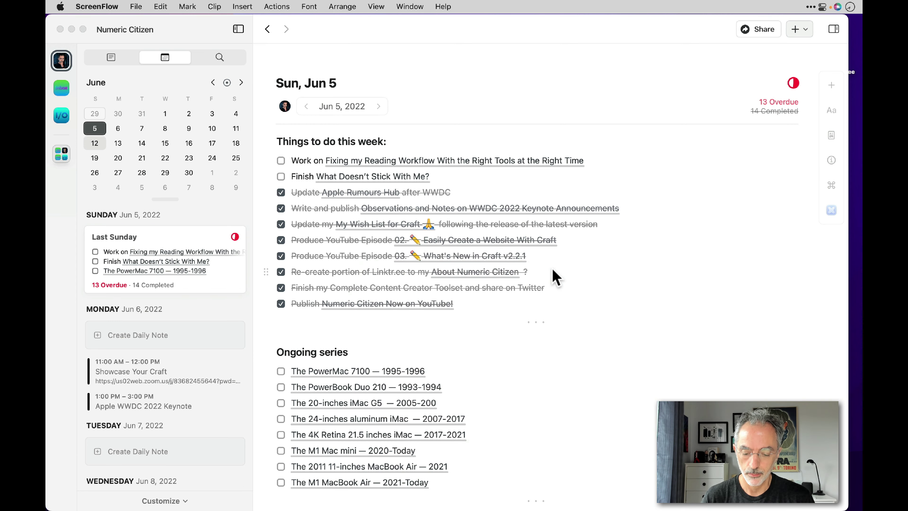
- Scroll through the Jun 5 daily note to review its task list
{"action": "scroll", "coordinate": [551, 273], "scroll_direction": "down", "scroll_amount": 3}
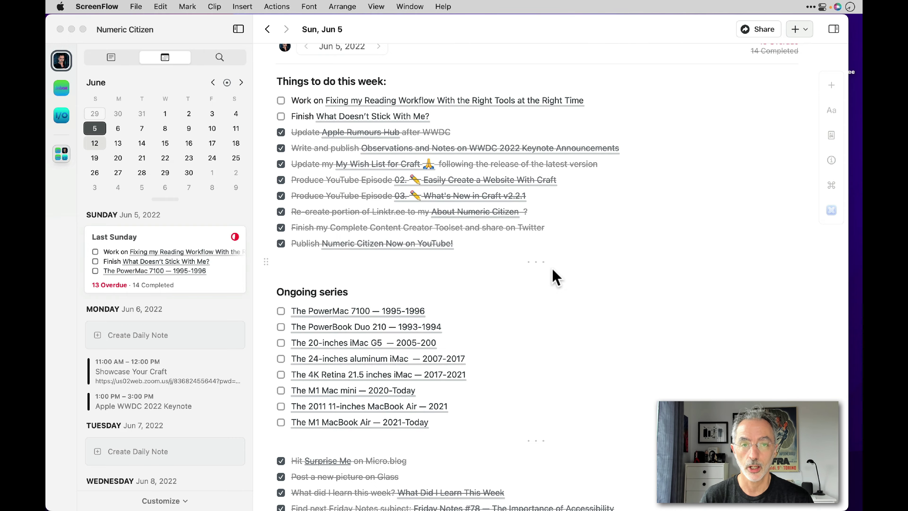
{"action": "scroll", "coordinate": [554, 277], "scroll_direction": "down", "scroll_amount": 7}
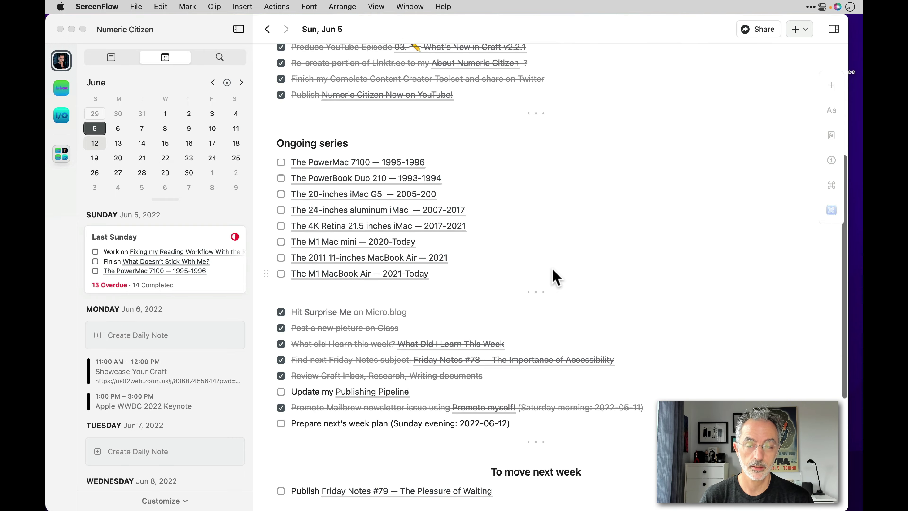
{"action": "scroll", "coordinate": [554, 277], "scroll_direction": "down", "scroll_amount": 5}
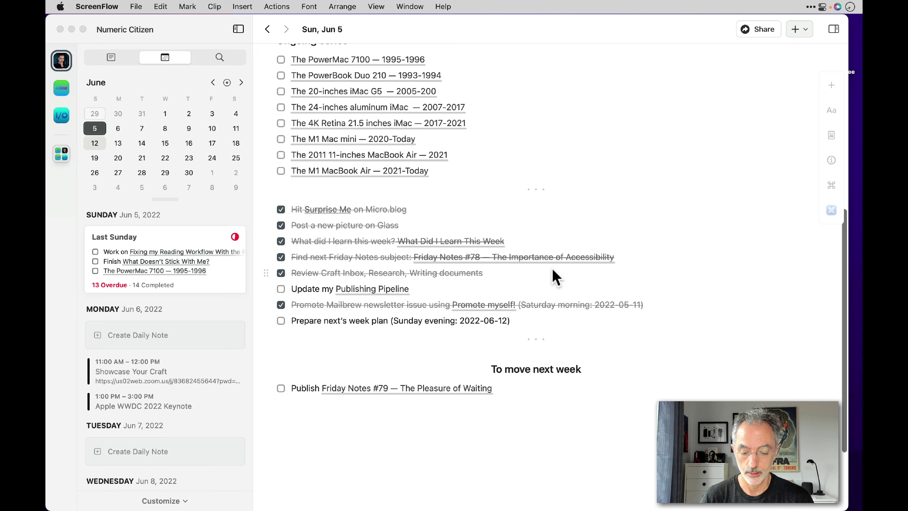
{"action": "scroll", "coordinate": [554, 277], "scroll_direction": "down", "scroll_amount": 3}
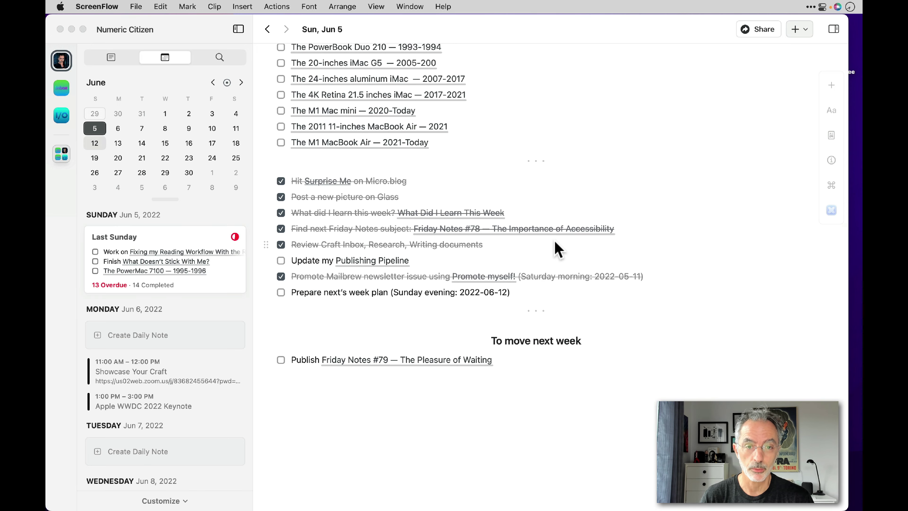
{"action": "scroll", "coordinate": [555, 243], "scroll_direction": "up", "scroll_amount": 12}
{"action": "scroll", "coordinate": [559, 251], "scroll_direction": "up", "scroll_amount": 2}
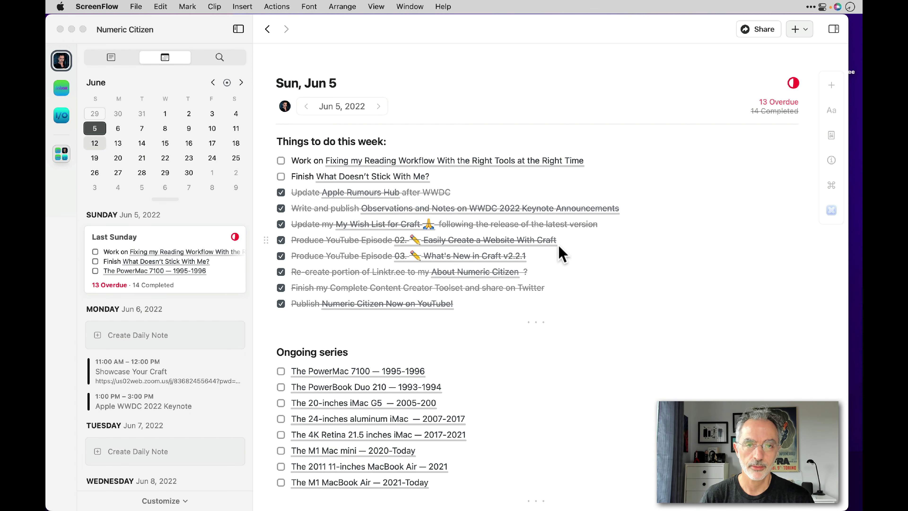
{"action": "scroll", "coordinate": [559, 251], "scroll_direction": "down", "scroll_amount": 10}
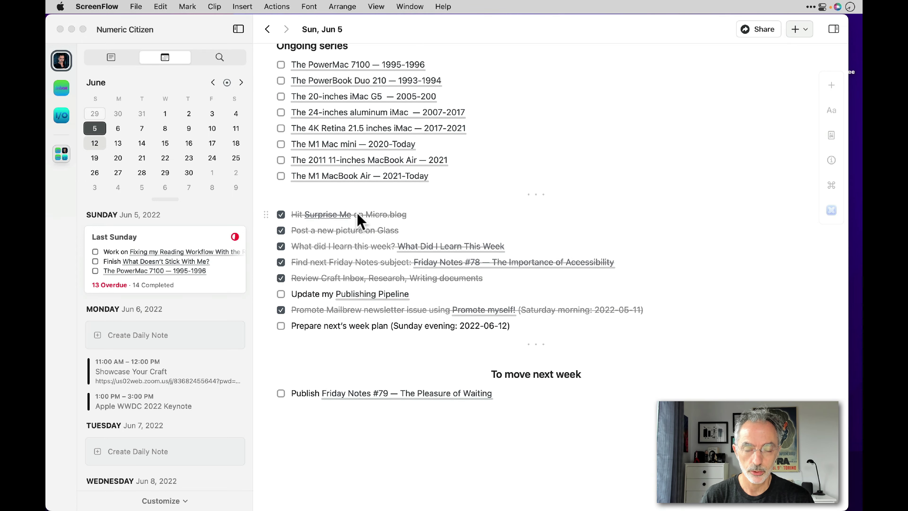
{"action": "scroll", "coordinate": [359, 220], "scroll_direction": "up", "scroll_amount": 10}
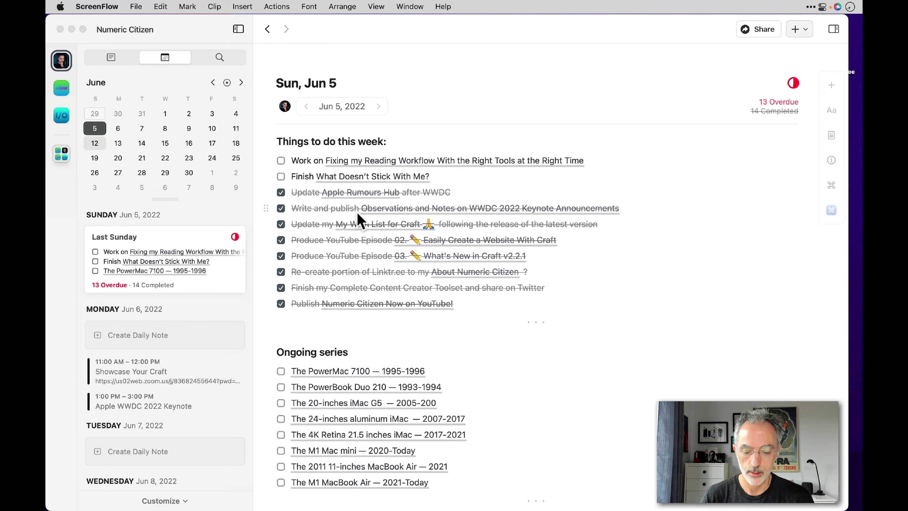
{"action": "scroll", "coordinate": [357, 225], "scroll_direction": "down", "scroll_amount": 10}
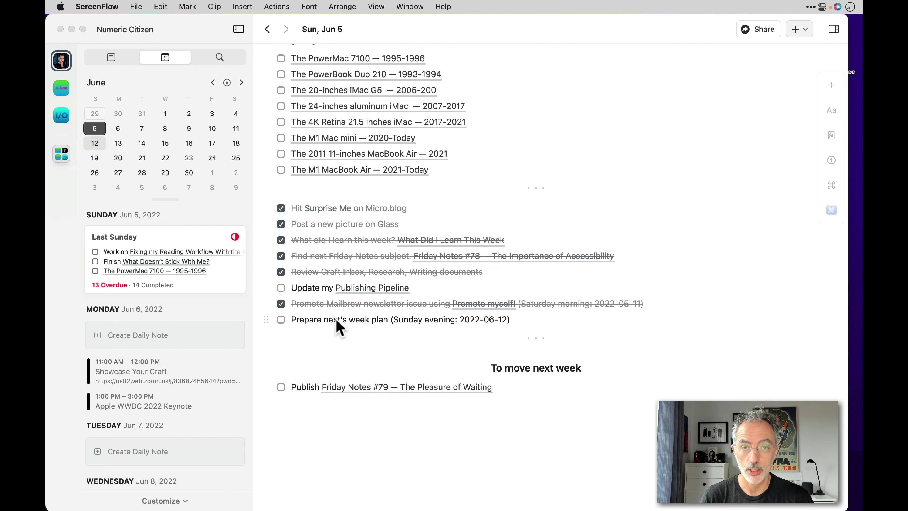
- Open the linked Publishing Pipeline document and bring its table of planned posts into view
{"action": "left_click", "coordinate": [362, 290]}
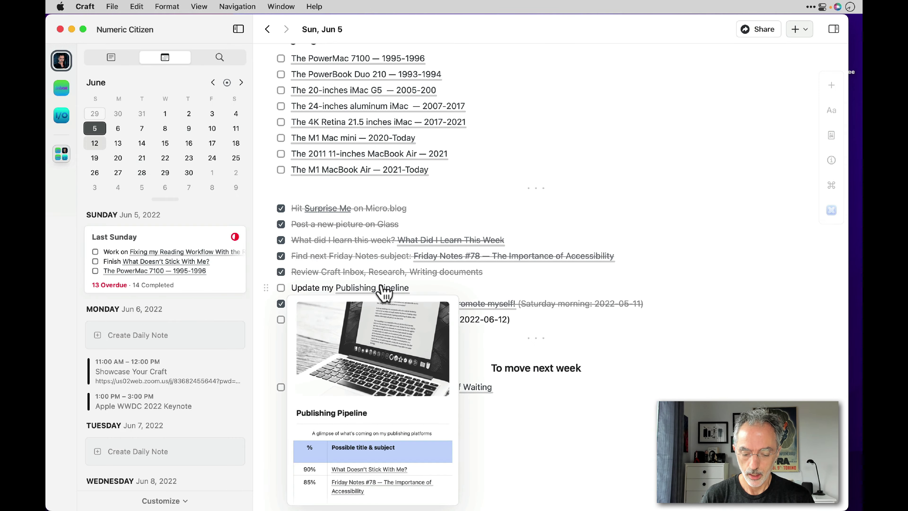
{"action": "left_click", "coordinate": [384, 291]}
{"action": "scroll", "coordinate": [387, 289], "scroll_direction": "down", "scroll_amount": 10}
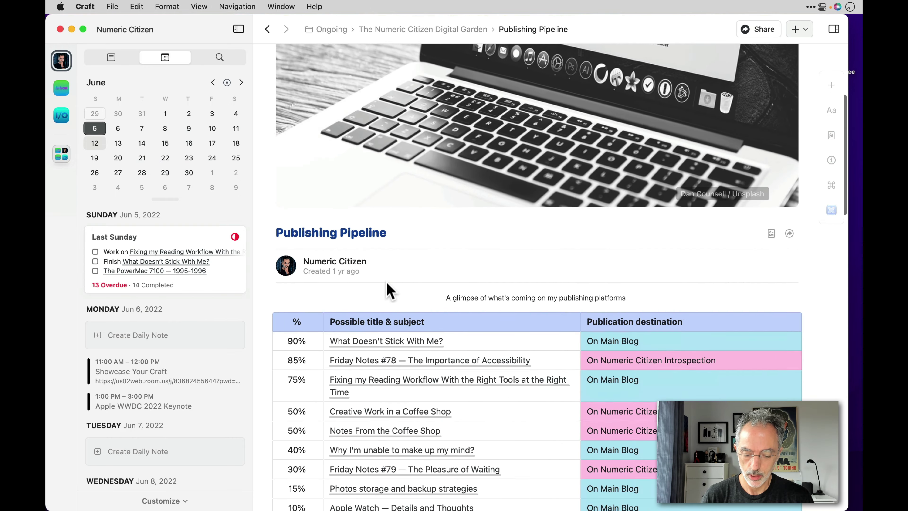
{"action": "scroll", "coordinate": [388, 290], "scroll_direction": "down", "scroll_amount": 3}
{"action": "mouse_move", "coordinate": [386, 289]}
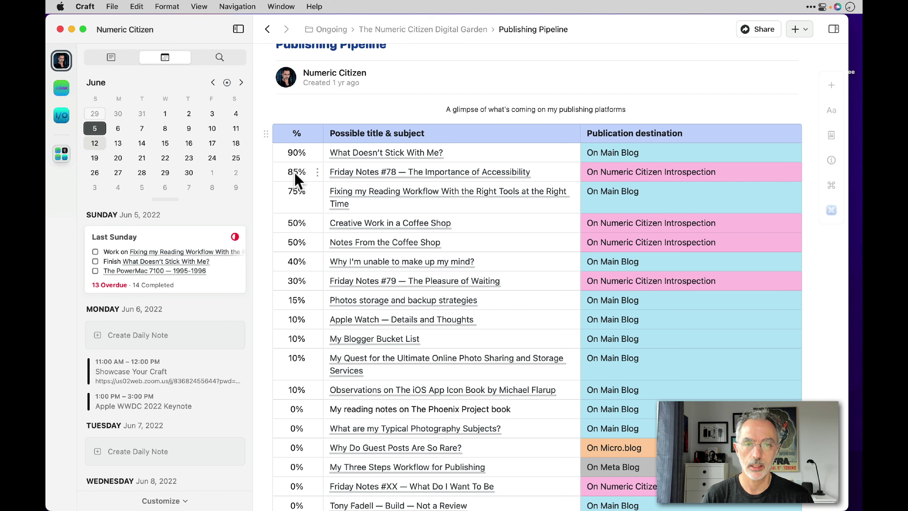
- Delete the 85% Friday Notes #78 row, leaving Friday Notes #79 at 30%
{"action": "left_click", "coordinate": [273, 172]}
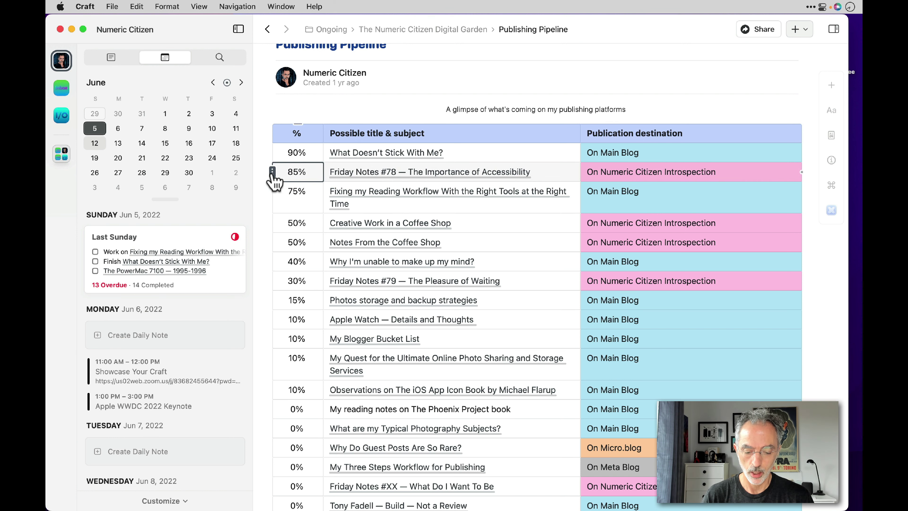
{"action": "left_click", "coordinate": [272, 172]}
{"action": "left_click", "coordinate": [314, 194]}
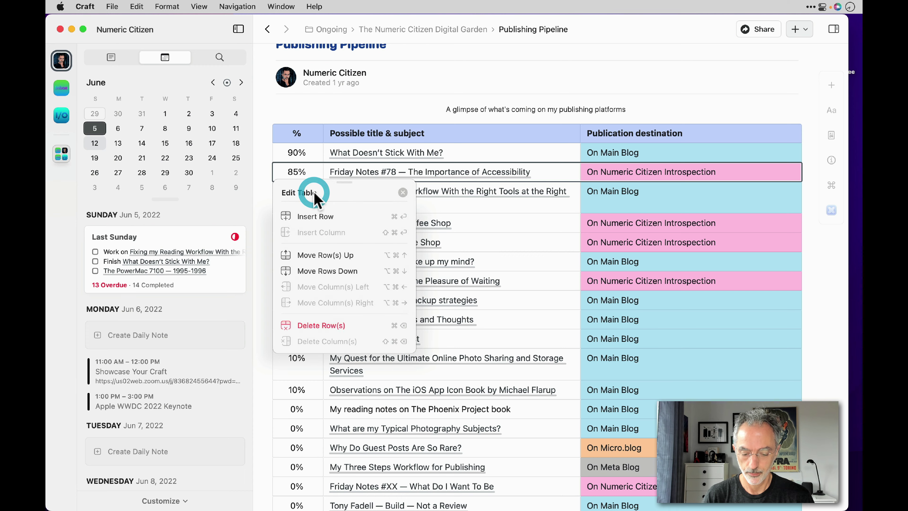
{"action": "left_click", "coordinate": [334, 325]}
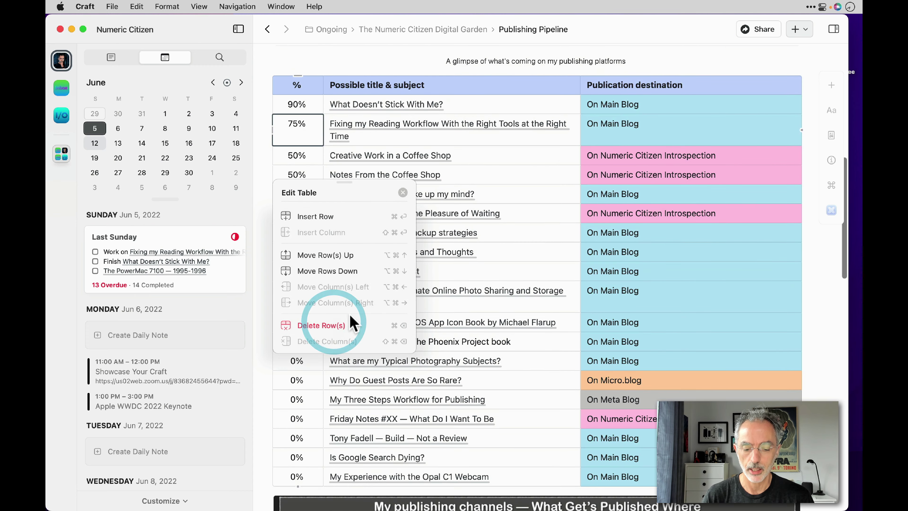
{"action": "left_click", "coordinate": [479, 83]}
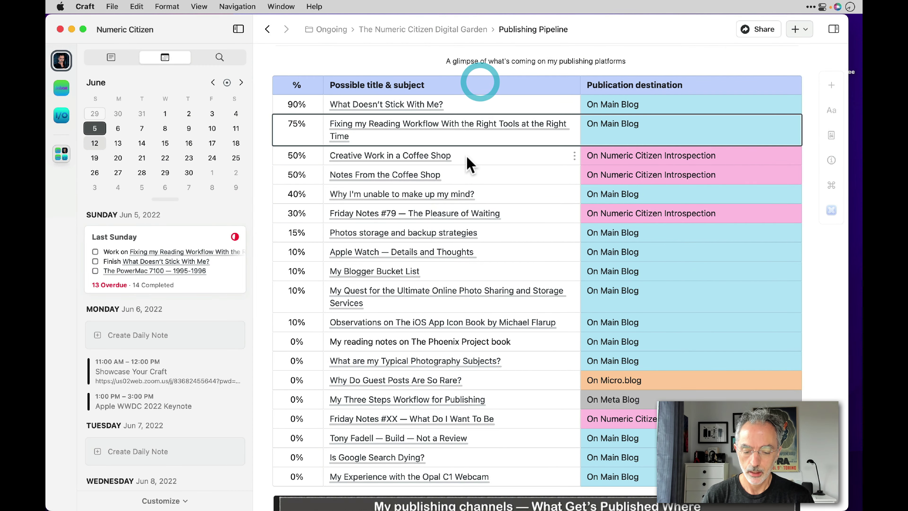
{"action": "scroll", "coordinate": [454, 209], "scroll_direction": "down", "scroll_amount": 5}
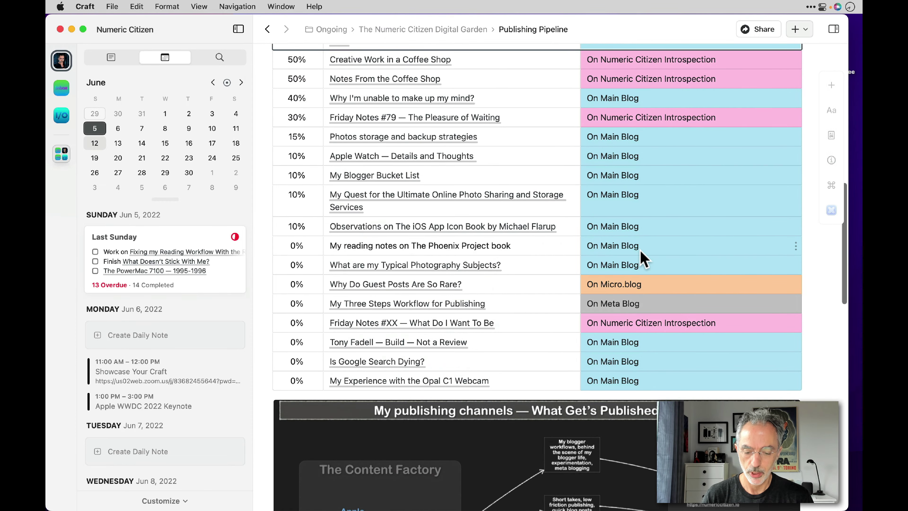
{"action": "scroll", "coordinate": [641, 252], "scroll_direction": "up", "scroll_amount": 4}
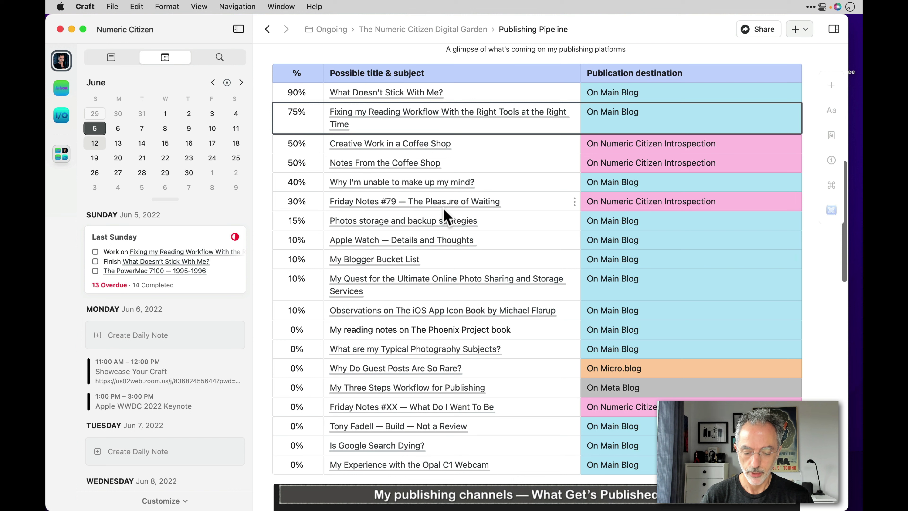
{"action": "left_click", "coordinate": [515, 205]}
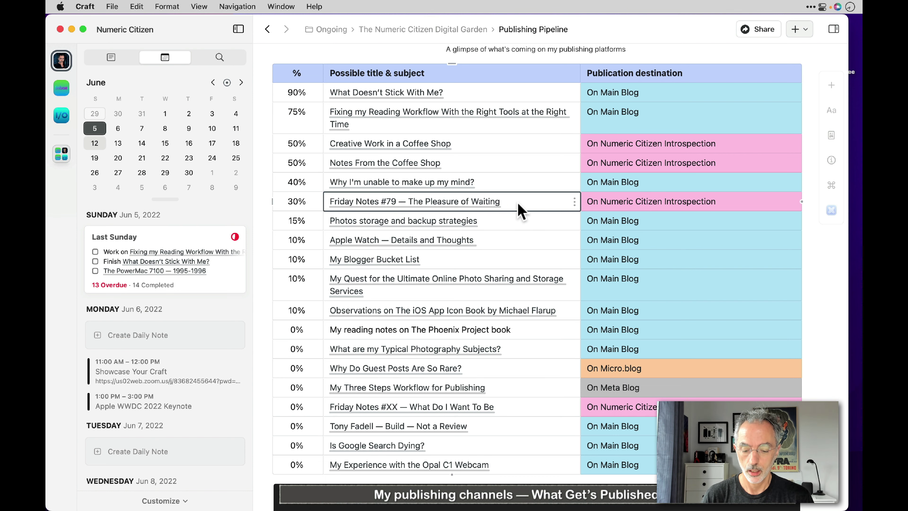
- Return to the Sun, Jun 5 note and check off Update my Publishing Pipeline
{"action": "scroll", "coordinate": [518, 208], "scroll_direction": "up", "scroll_amount": 3}
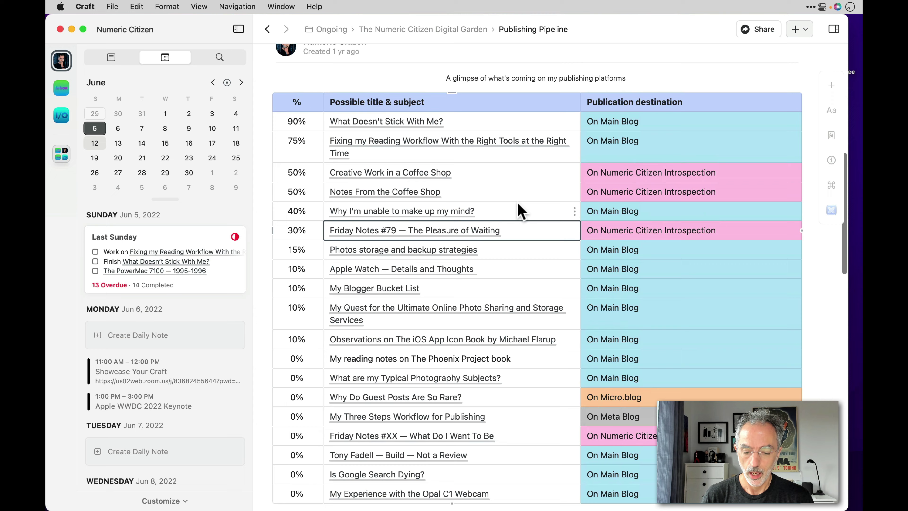
{"action": "left_click", "coordinate": [267, 29]}
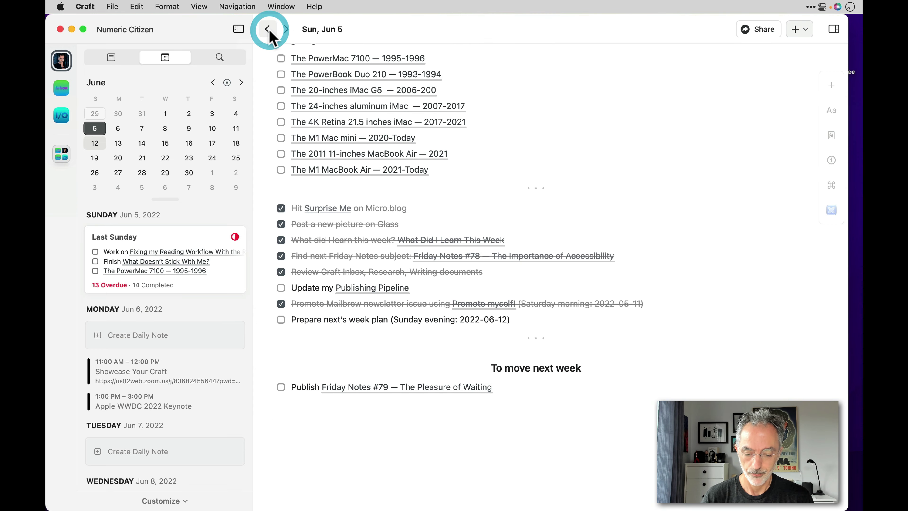
{"action": "left_click", "coordinate": [281, 287]}
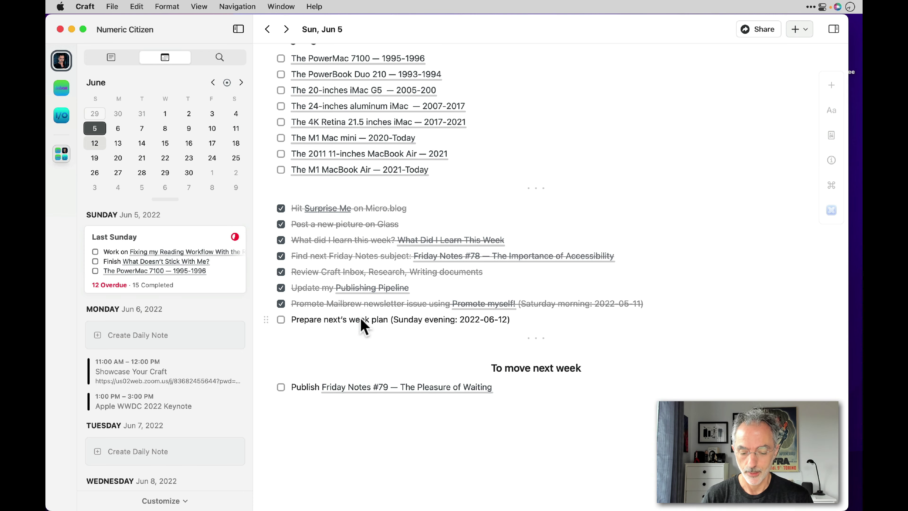
{"action": "scroll", "coordinate": [362, 326], "scroll_direction": "up", "scroll_amount": 5}
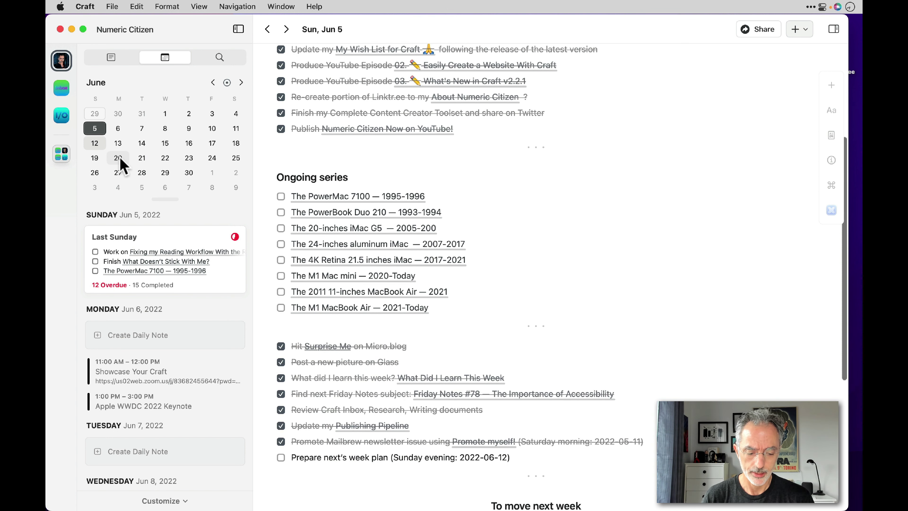
- Build the empty Sun, Jun 12 daily note from the Upcoming week template
{"action": "left_click", "coordinate": [95, 143]}
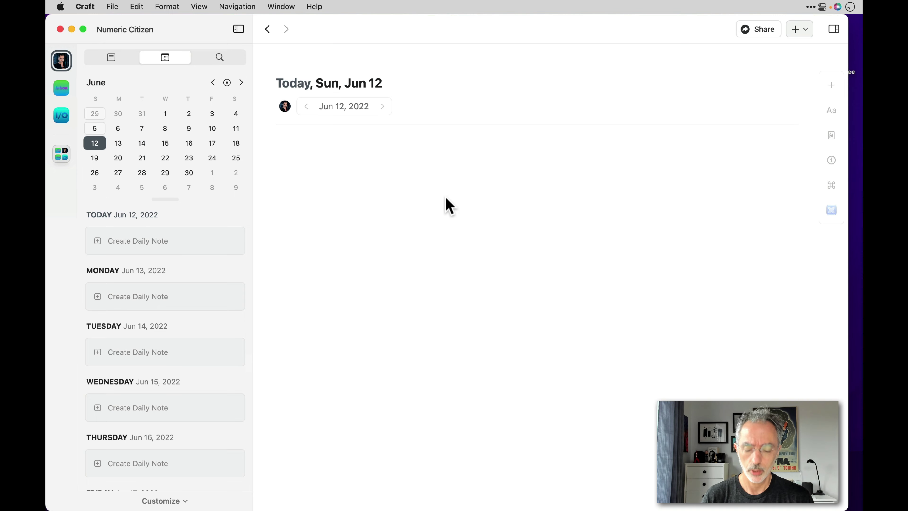
{"action": "left_click", "coordinate": [317, 135]}
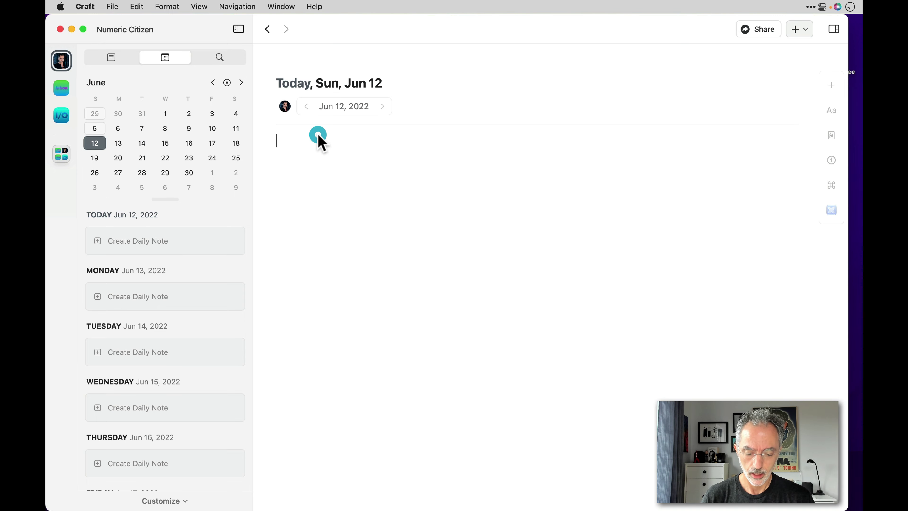
{"action": "type", "text": "/"}
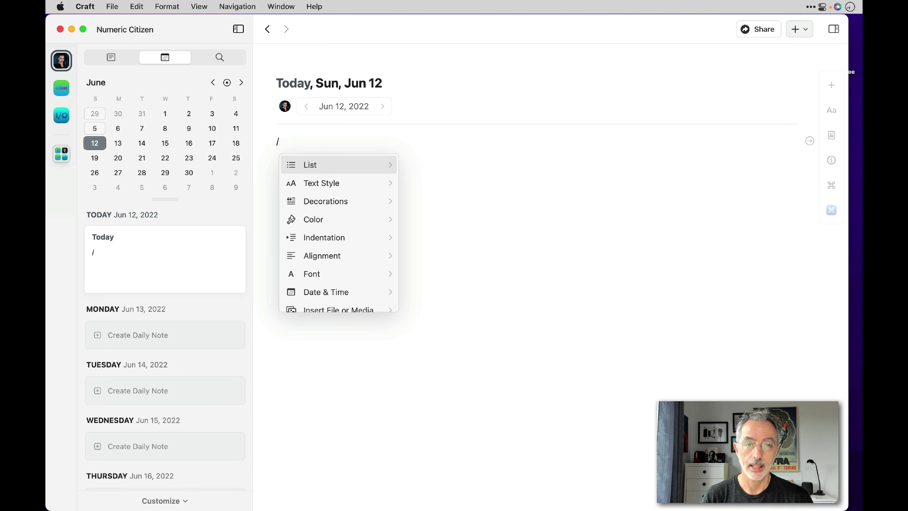
{"action": "type", "text": "tem"}
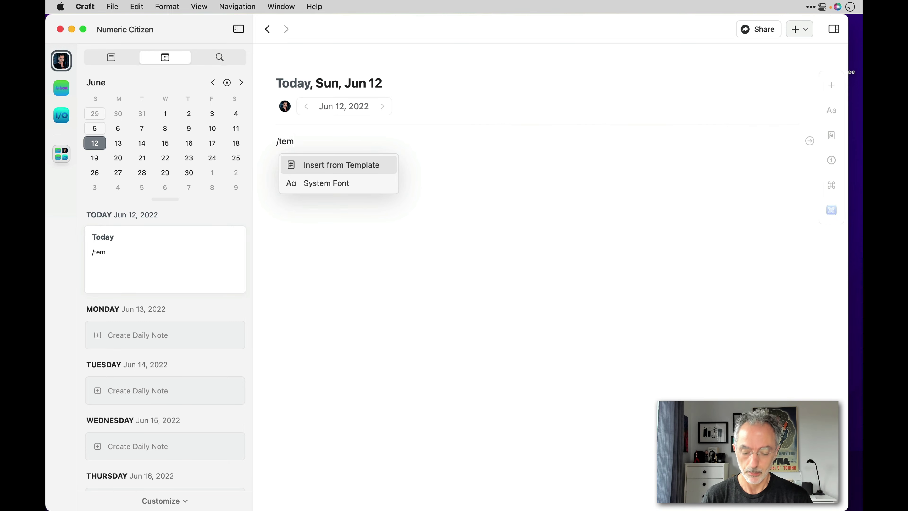
{"action": "key", "text": "Return"}
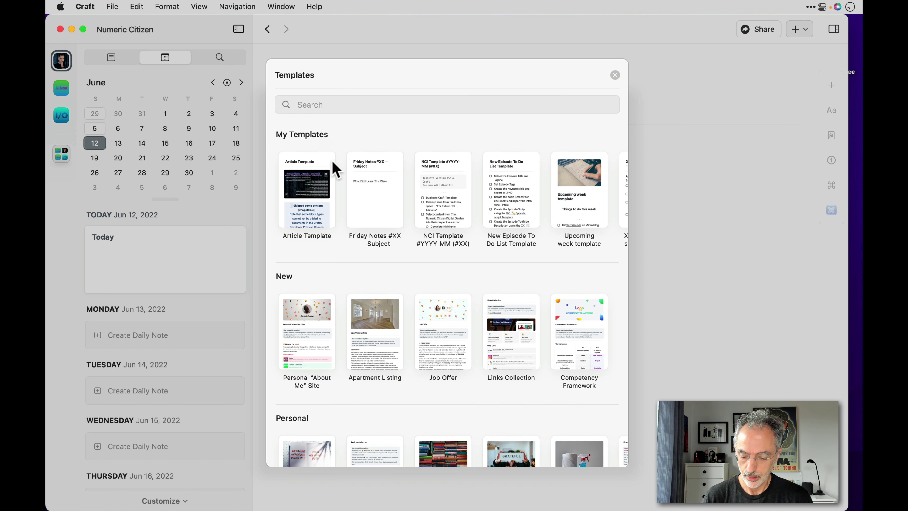
{"action": "left_click", "coordinate": [585, 198]}
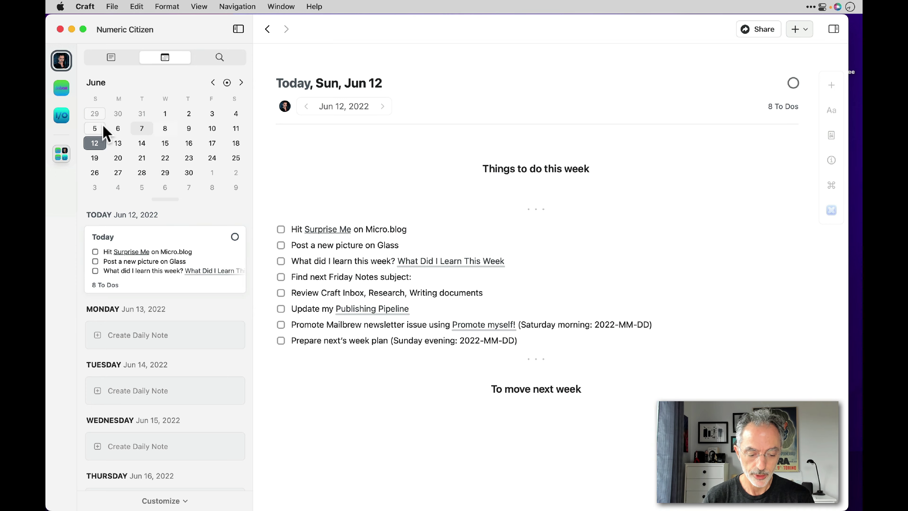
- In the Jun 5 note, move the two unfinished tasks below Publish Friday Notes #79
{"action": "left_click", "coordinate": [95, 128]}
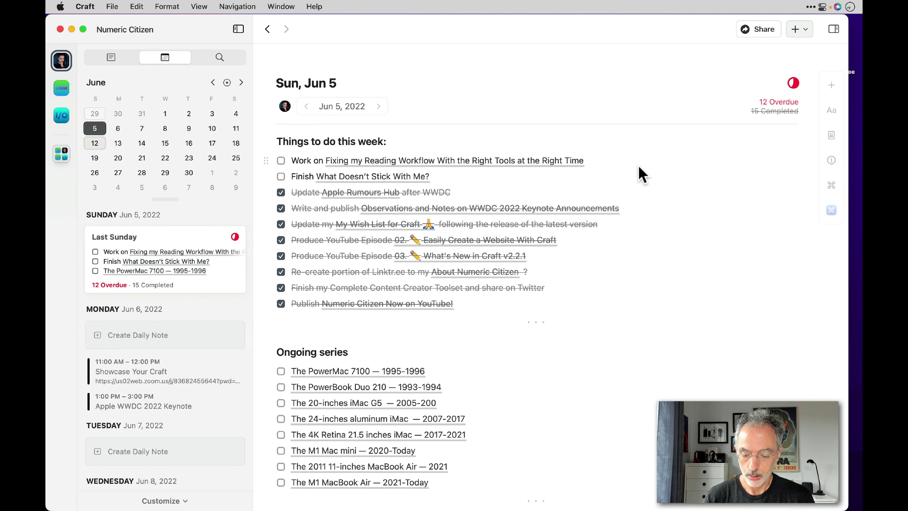
{"action": "left_click", "coordinate": [637, 158]}
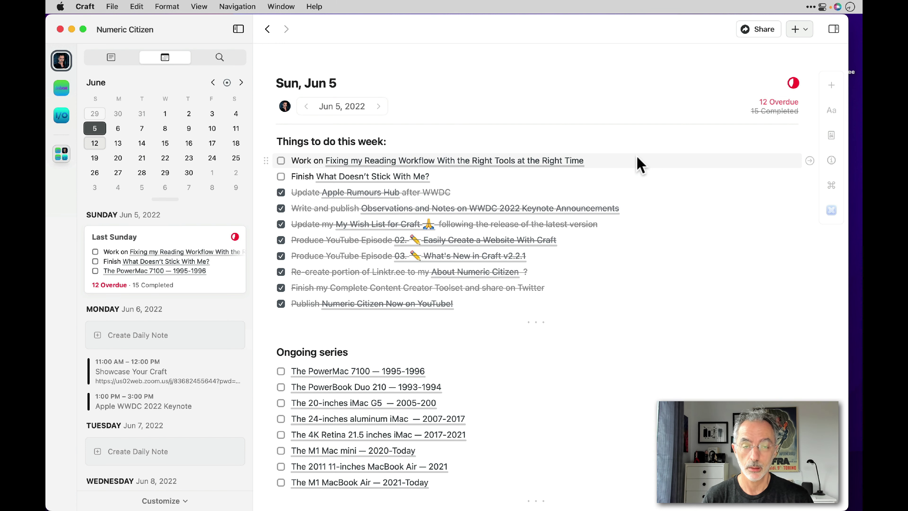
{"action": "key", "text": "shift+Down"}
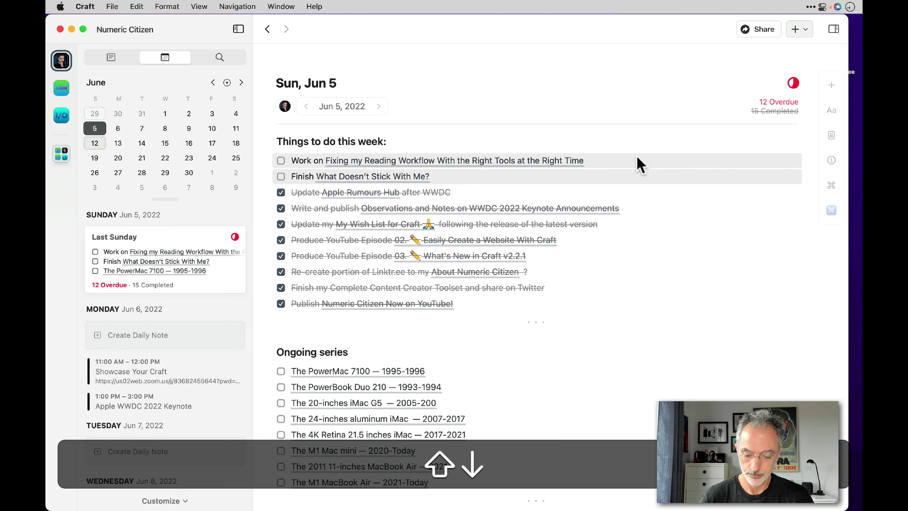
{"action": "key", "text": "cmd+x"}
{"action": "scroll", "coordinate": [595, 258], "scroll_direction": "down", "scroll_amount": 6}
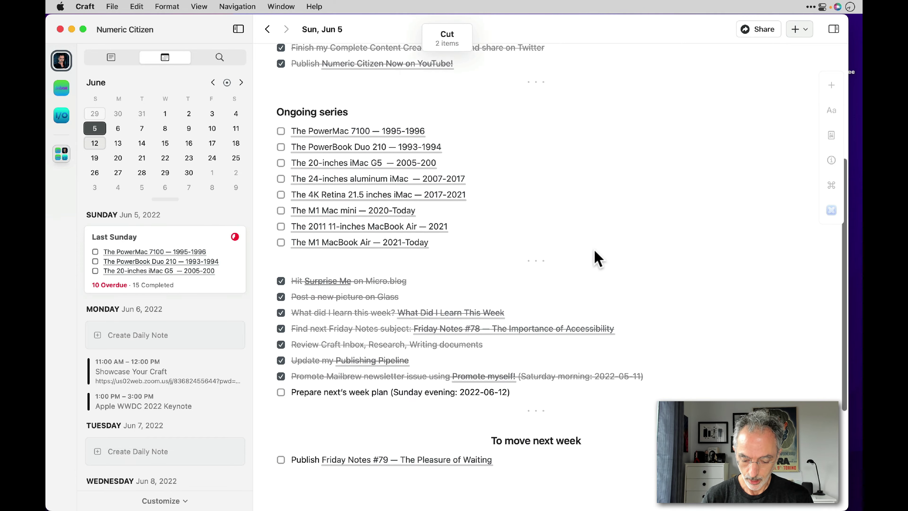
{"action": "left_click", "coordinate": [524, 452]}
{"action": "key", "text": "cmd+v"}
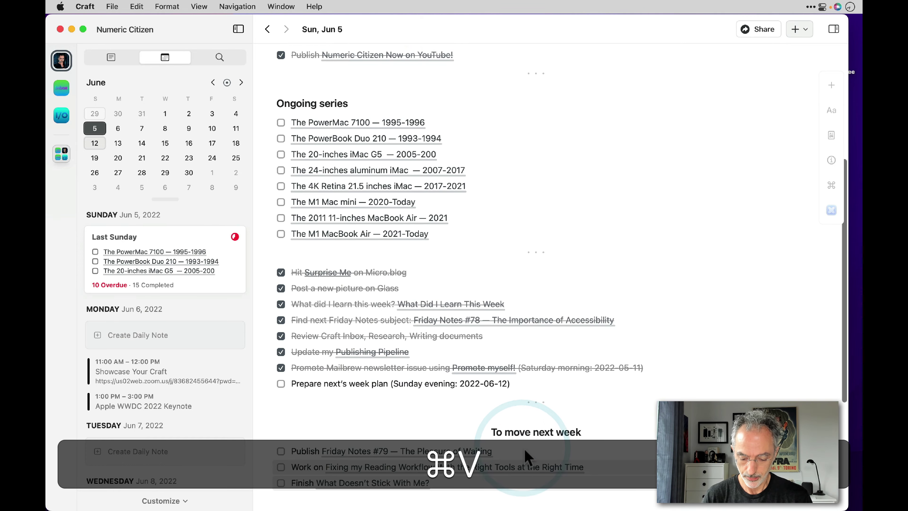
- Cut all three tasks under To move next week and switch to the Jun 12 note
{"action": "scroll", "coordinate": [528, 457], "scroll_direction": "up", "scroll_amount": 6}
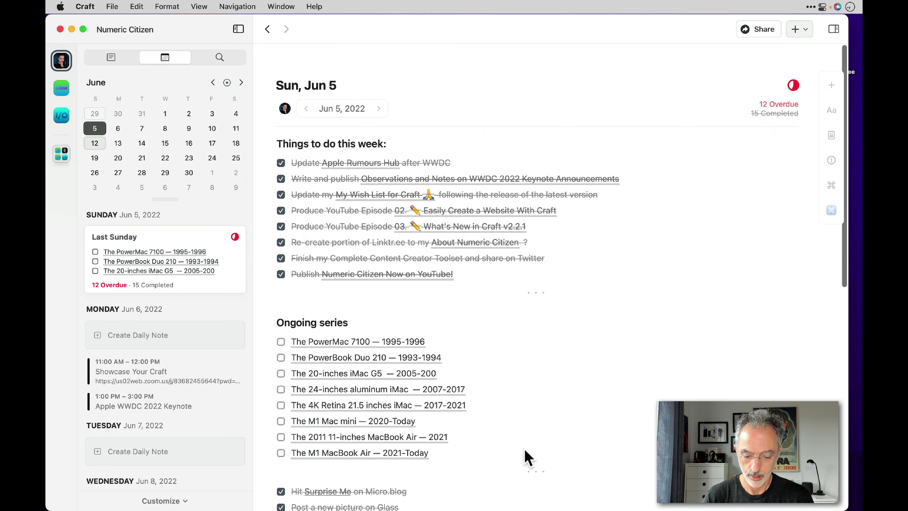
{"action": "scroll", "coordinate": [528, 457], "scroll_direction": "down", "scroll_amount": 6}
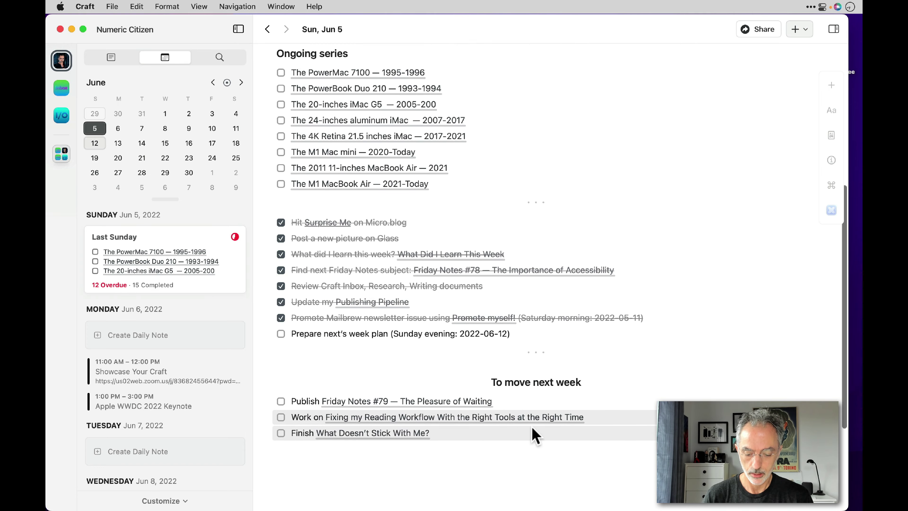
{"action": "left_click", "coordinate": [511, 431], "text": "shift"}
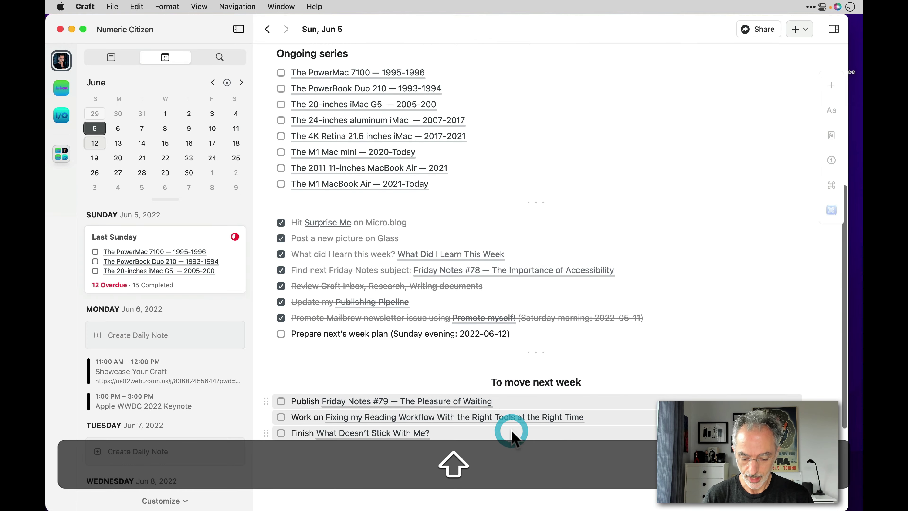
{"action": "key", "text": "super+x"}
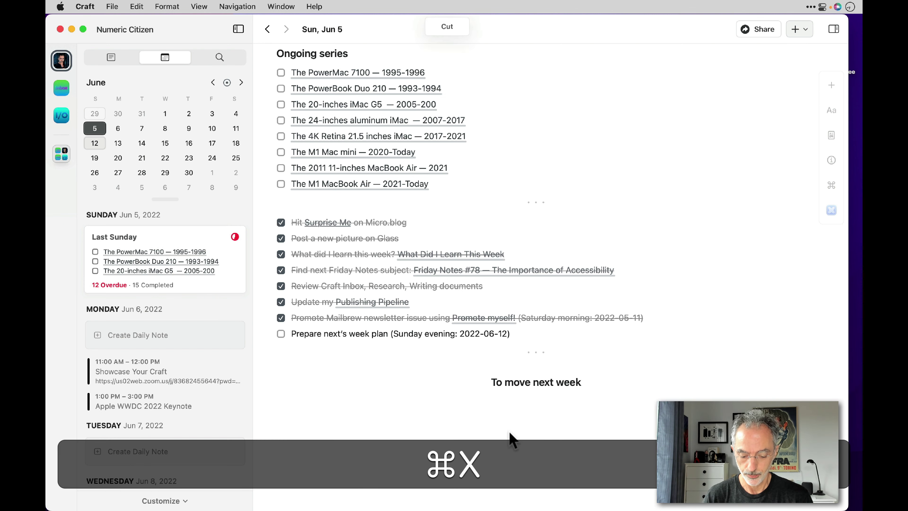
{"action": "left_click", "coordinate": [95, 141]}
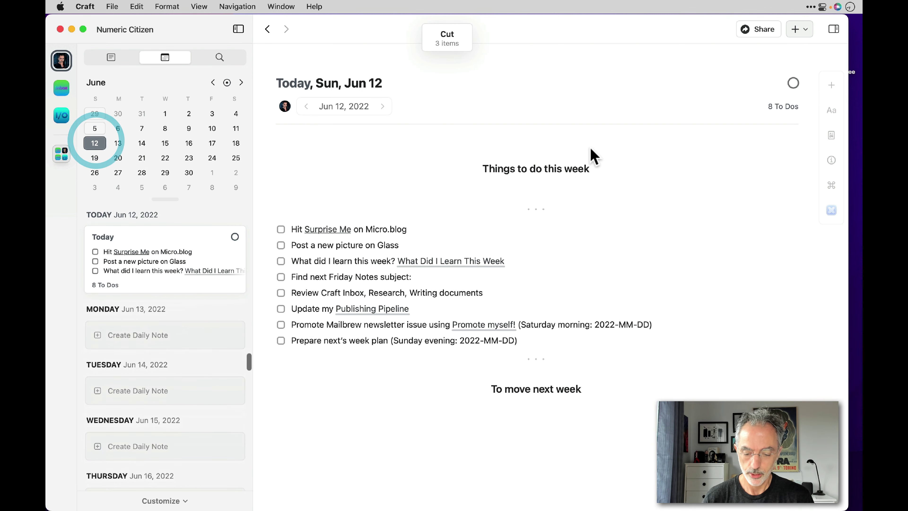
- Paste the three carried-over tasks under Things to do this week and remove the empty block
{"action": "left_click", "coordinate": [538, 136]}
{"action": "left_click", "coordinate": [535, 170]}
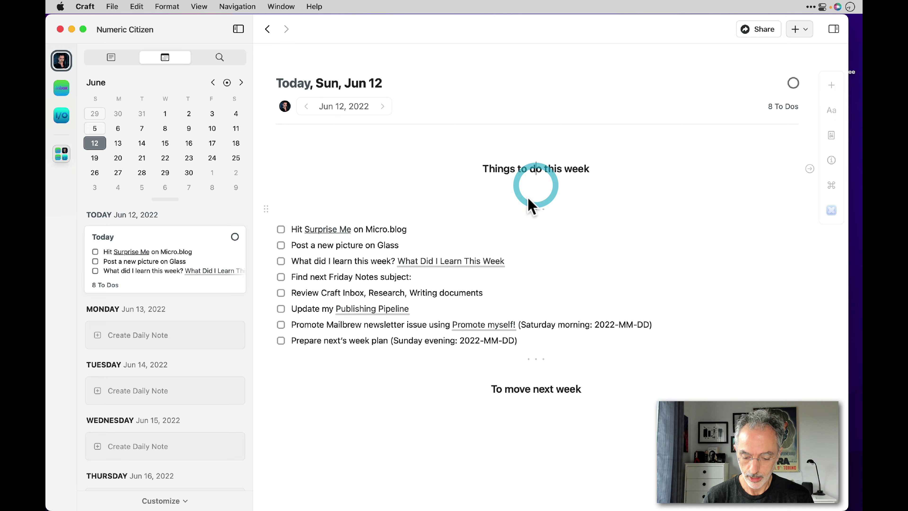
{"action": "left_click", "coordinate": [533, 181]}
{"action": "key", "text": "super+v"}
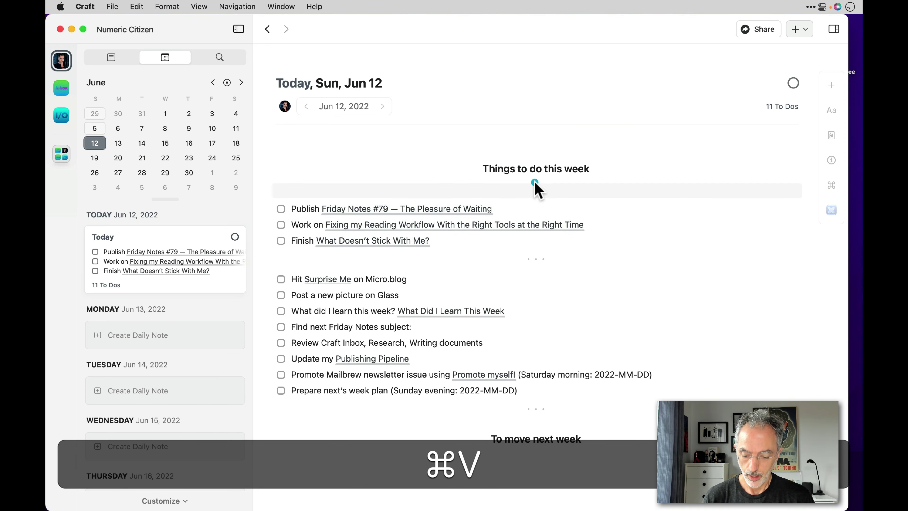
{"action": "left_click", "coordinate": [535, 183]}
{"action": "key", "text": "BackSpace"}
{"action": "key", "text": "BackSpace"}
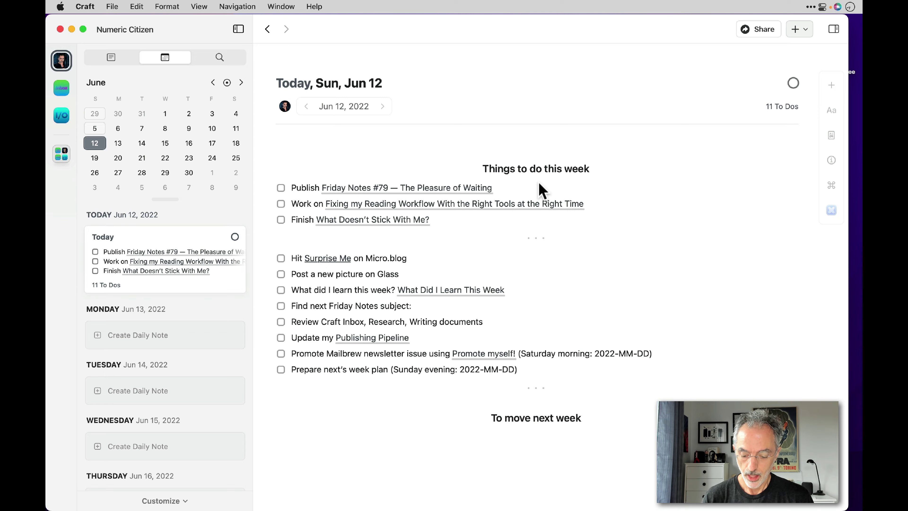
- Cut the Ongoing series heading and its eight to-dos from Jun 5, then open Jun 12
{"action": "left_click", "coordinate": [101, 128]}
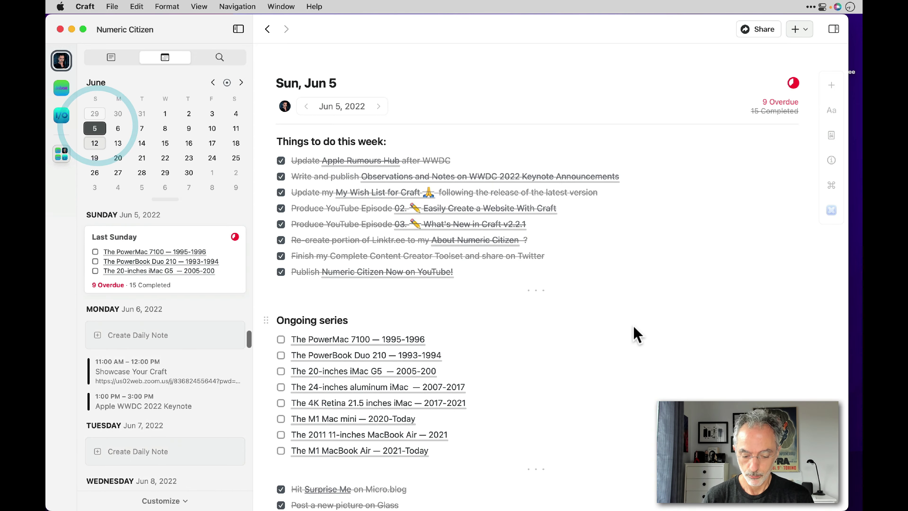
{"action": "scroll", "coordinate": [628, 330], "scroll_direction": "down", "scroll_amount": 8}
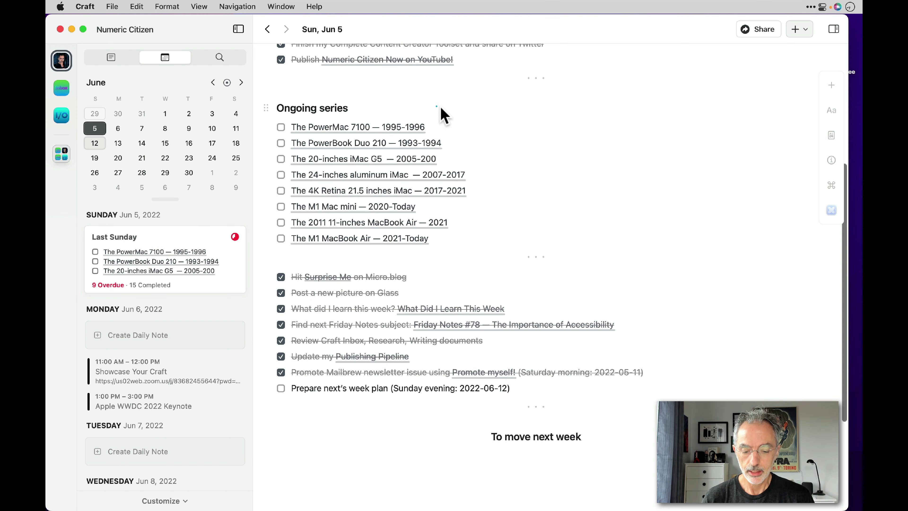
{"action": "left_click", "coordinate": [437, 107]}
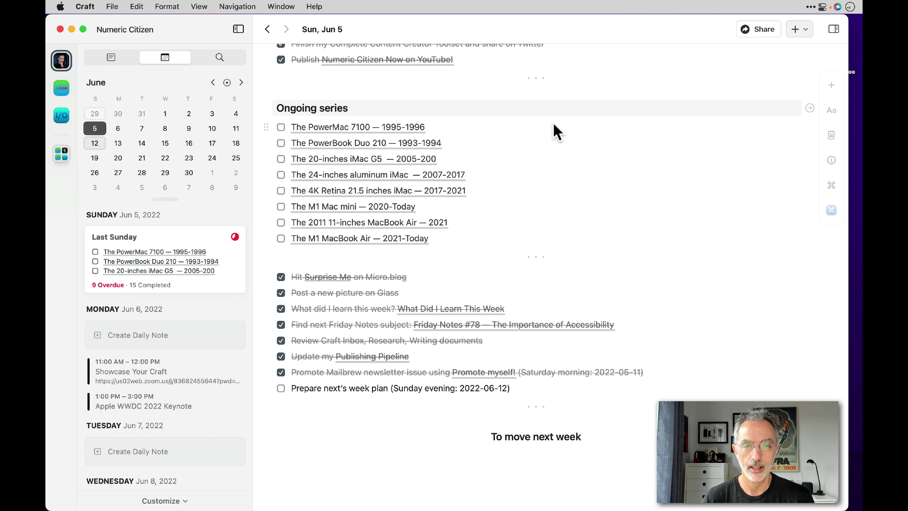
{"action": "left_click", "coordinate": [541, 115]}
{"action": "key", "text": "Escape"}
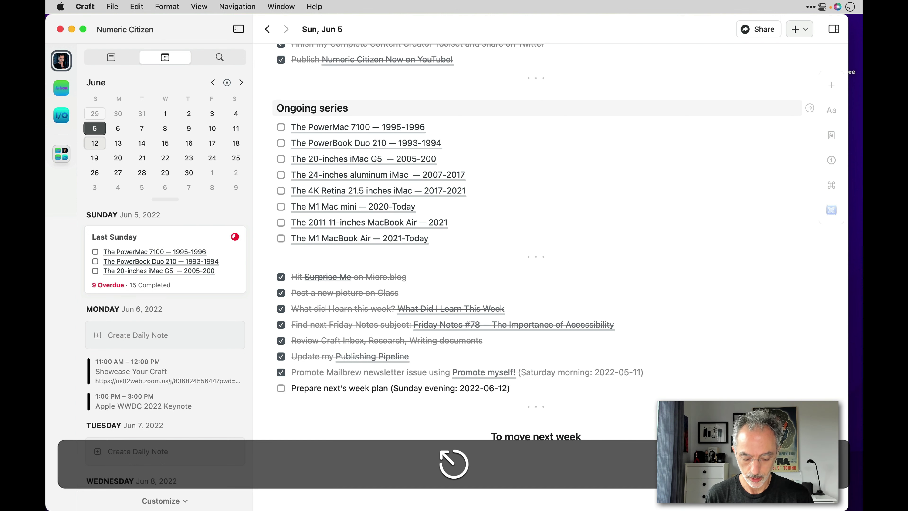
{"action": "key", "text": "shift+Down"}
{"action": "key", "text": "shift+Down"}
{"action": "key", "text": "shift+Down"}
{"action": "key", "text": "shift+Down"}
{"action": "key", "text": "shift+Down"}
{"action": "key", "text": "shift+Down"}
{"action": "key", "text": "shift+Down"}
{"action": "key", "text": "shift+Down"}
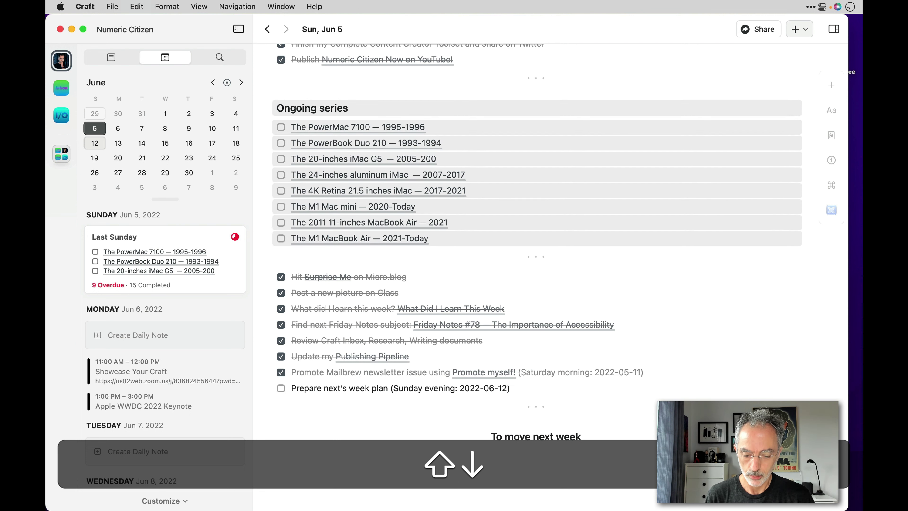
{"action": "key", "text": "super+x"}
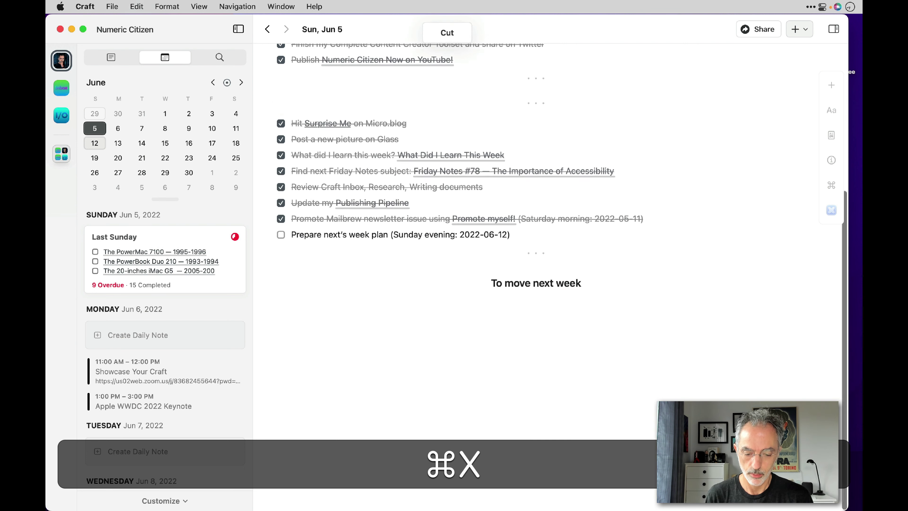
{"action": "left_click", "coordinate": [94, 143]}
- Paste the Ongoing series section below the divider in Jun 12 and add a dotted line after it
{"action": "left_click", "coordinate": [532, 238]}
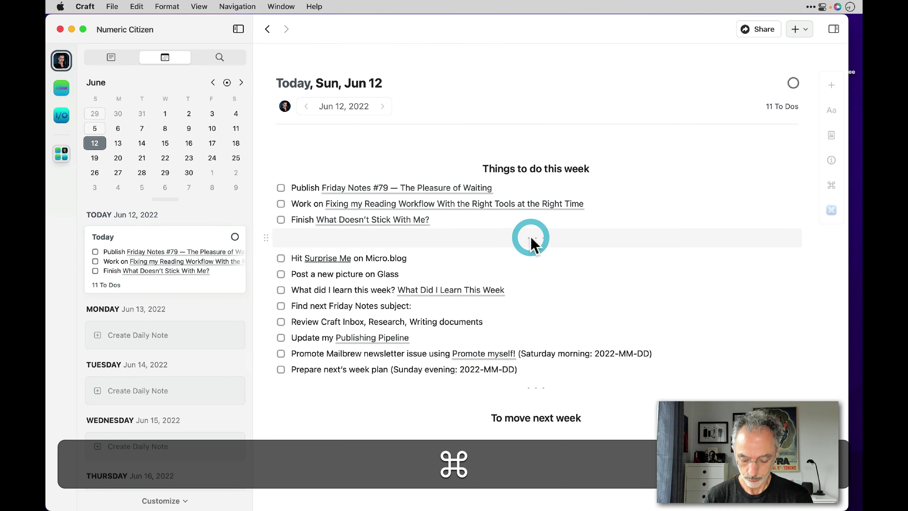
{"action": "key", "text": "super+v"}
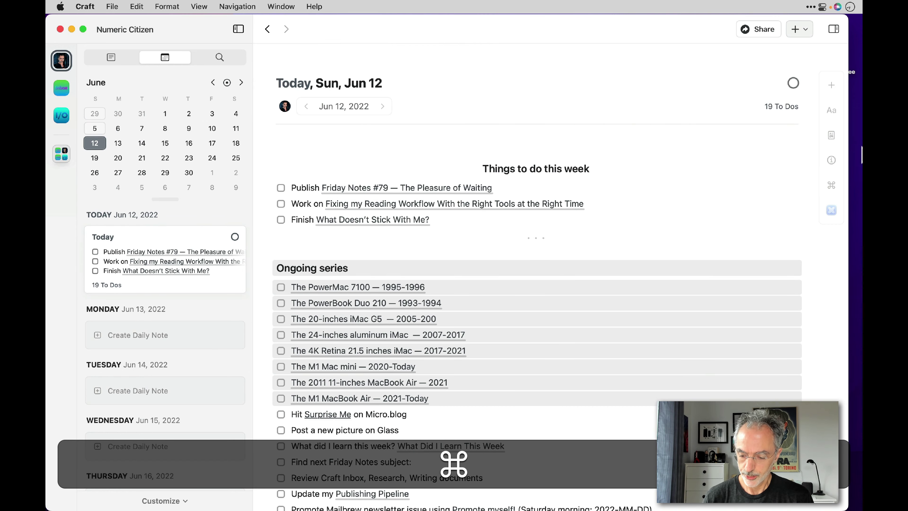
{"action": "left_click", "coordinate": [837, 87]}
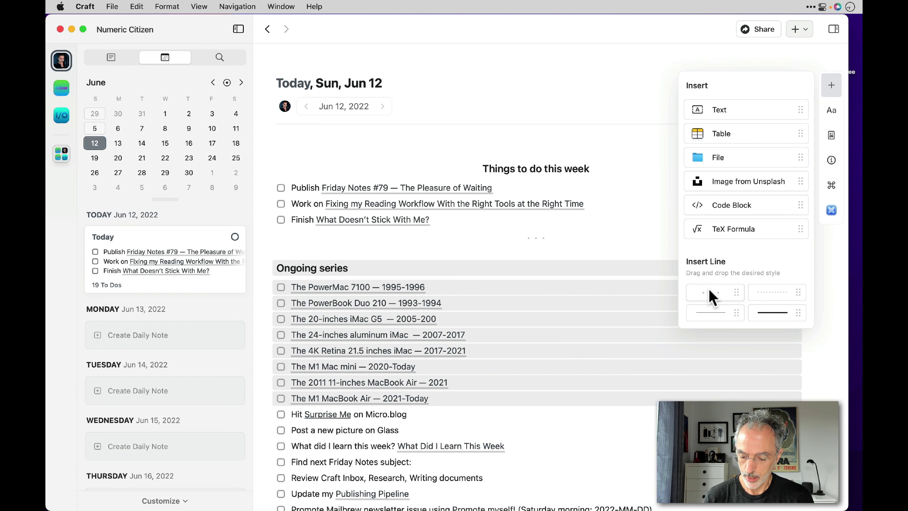
{"action": "left_click_drag", "start_coordinate": [714, 292], "coordinate": [486, 414]}
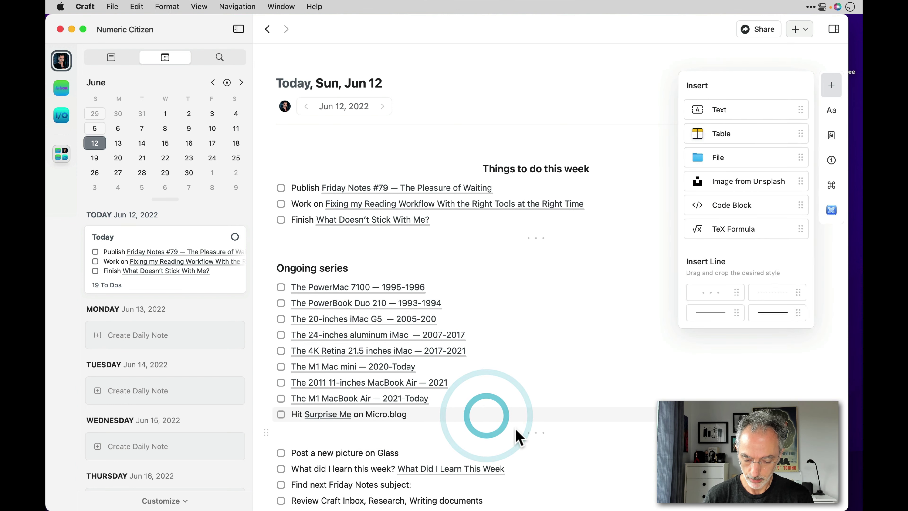
{"action": "left_click_drag", "start_coordinate": [533, 431], "coordinate": [539, 410]}
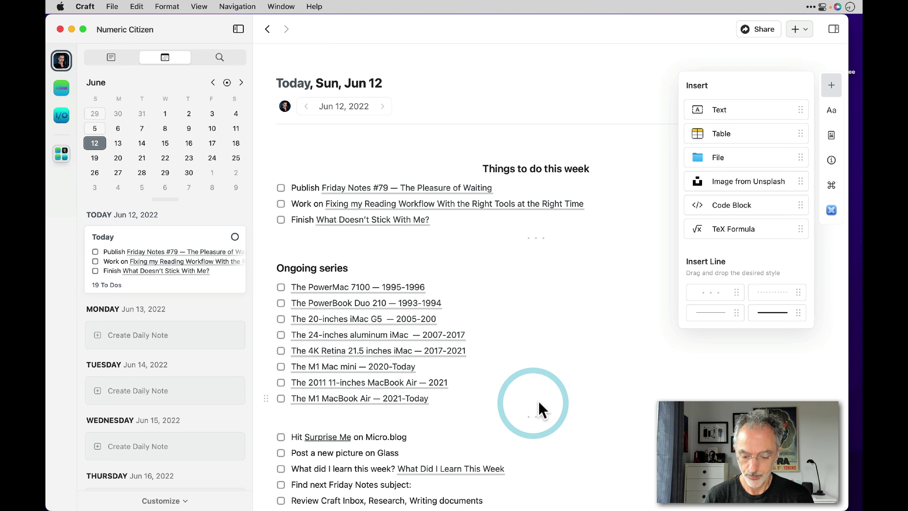
{"action": "scroll", "coordinate": [538, 409], "scroll_direction": "down", "scroll_amount": 3}
{"action": "left_click", "coordinate": [831, 84]}
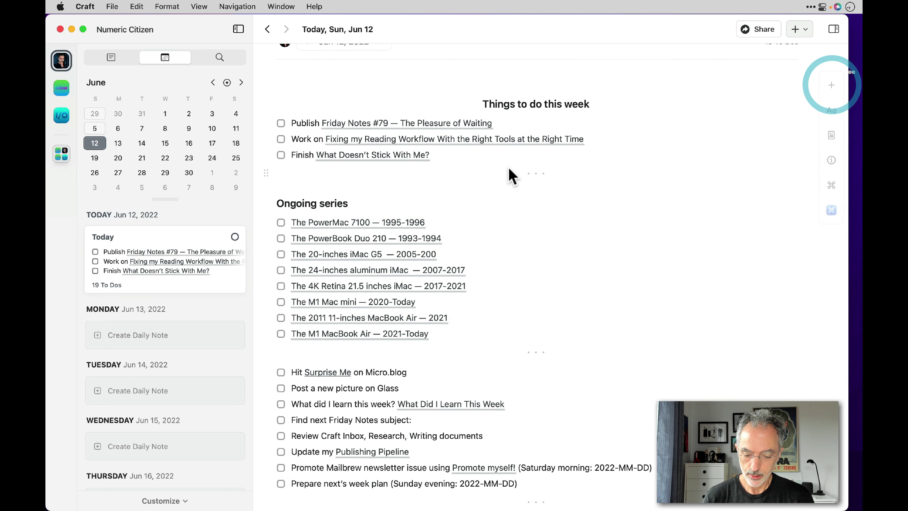
{"action": "scroll", "coordinate": [512, 175], "scroll_direction": "up", "scroll_amount": 3}
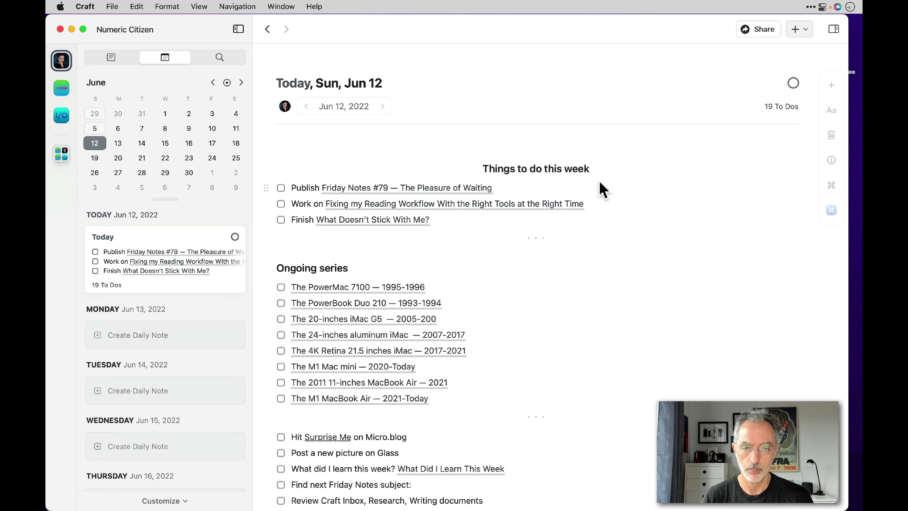
{"action": "scroll", "coordinate": [599, 191], "scroll_direction": "down", "scroll_amount": 2}
{"action": "scroll", "coordinate": [599, 192], "scroll_direction": "down", "scroll_amount": 2}
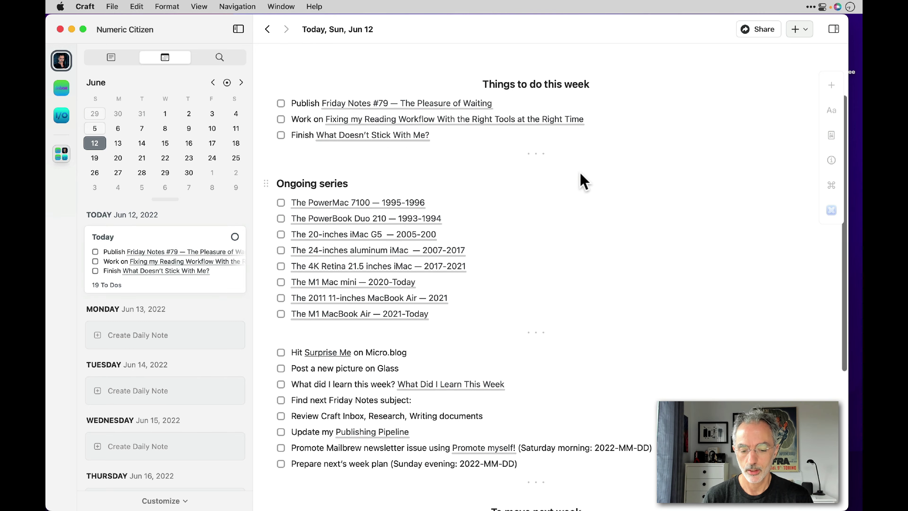
{"action": "scroll", "coordinate": [583, 181], "scroll_direction": "down", "scroll_amount": 2}
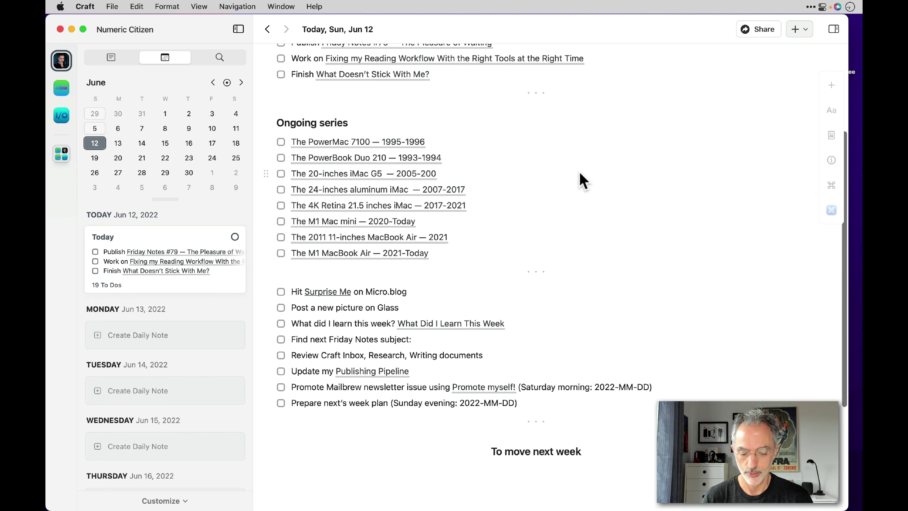
{"action": "scroll", "coordinate": [583, 181], "scroll_direction": "up", "scroll_amount": 5}
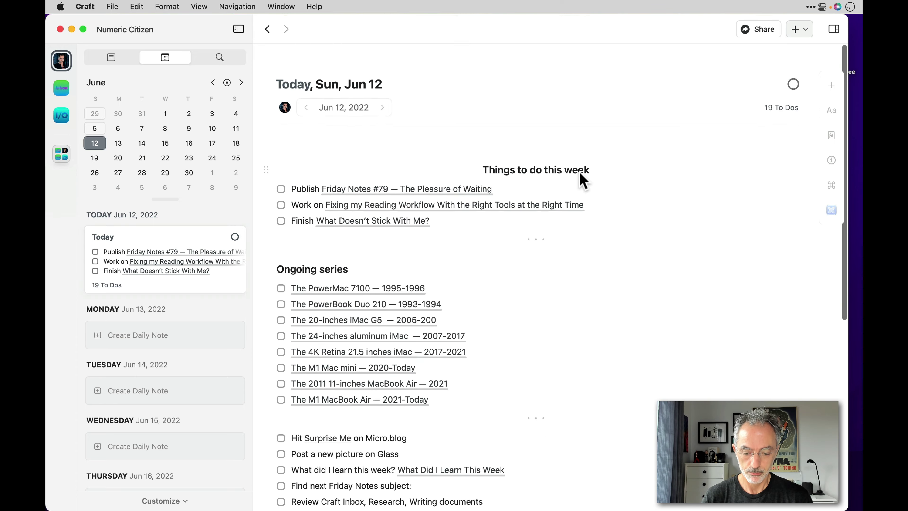
- In the Jun 5 note, check off Prepare next's week plan, completing all 16 tasks
{"action": "left_click", "coordinate": [98, 130]}
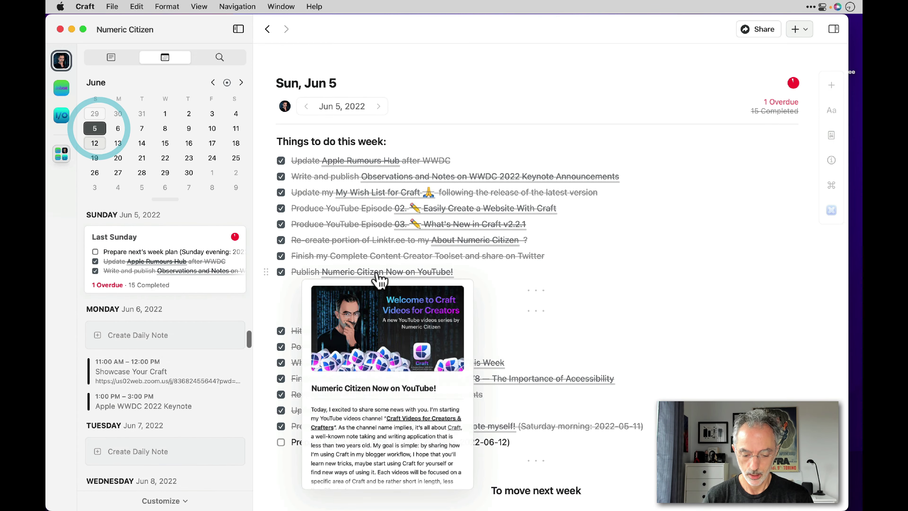
{"action": "scroll", "coordinate": [321, 272], "scroll_direction": "down", "scroll_amount": 5}
{"action": "left_click", "coordinate": [280, 340]}
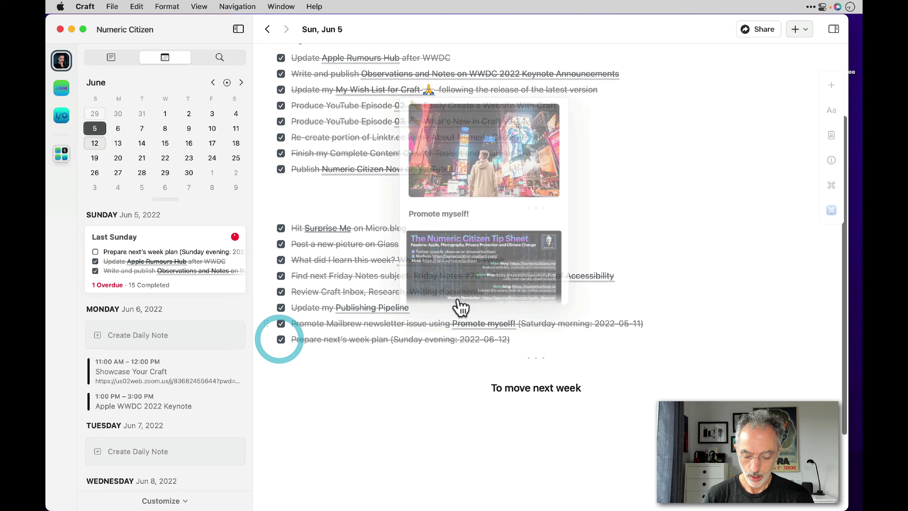
{"action": "scroll", "coordinate": [462, 308], "scroll_direction": "up", "scroll_amount": 5}
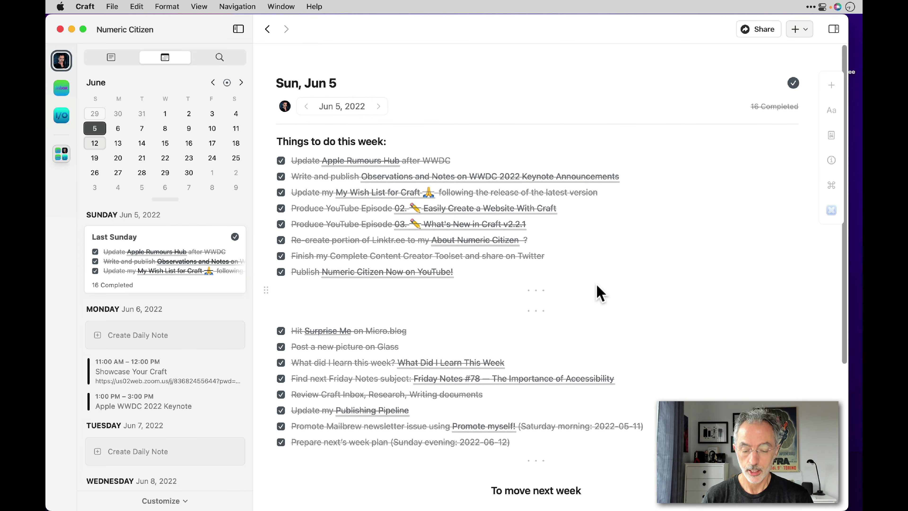